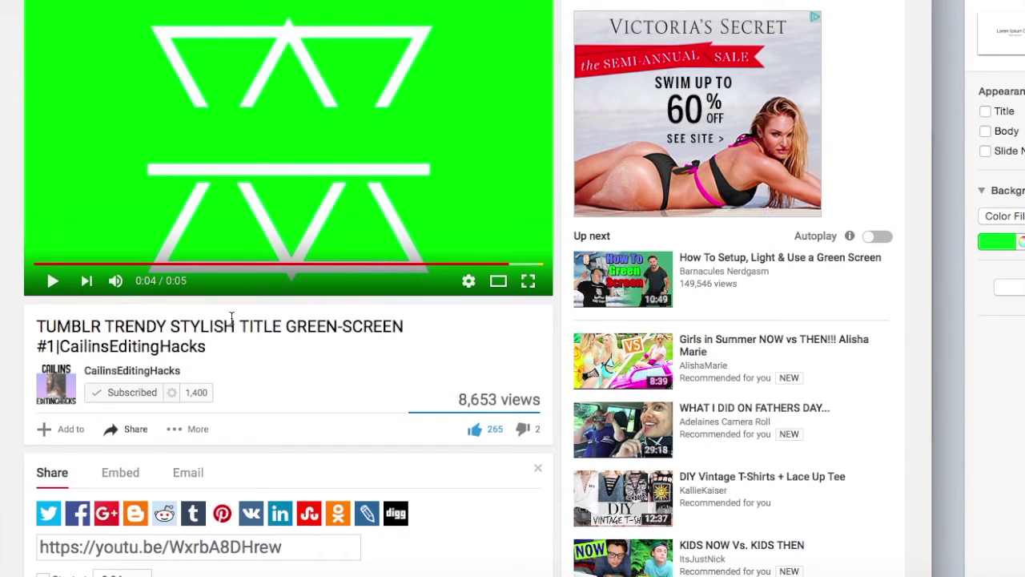
Step: Scroll across the YouTube page for the TUMBLR TRENDY STYLISH TITLE GREEN-SCREEN video
scroll(231, 317, "left", 10)
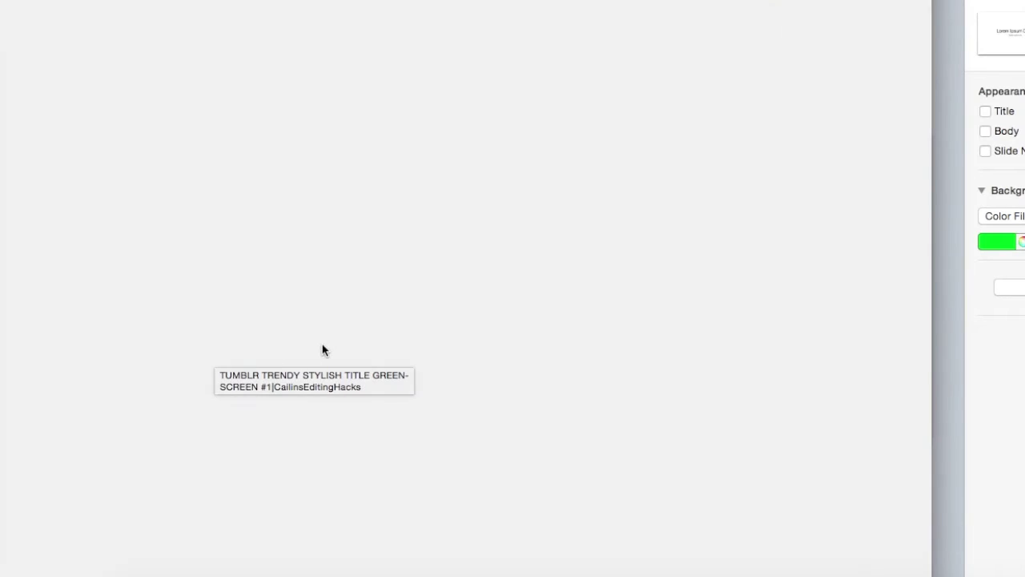
Step: Mute the computer's sound and open the TUMBLR TRENDY STYLISH TITLE video
scroll(149, 163, "right", 10)
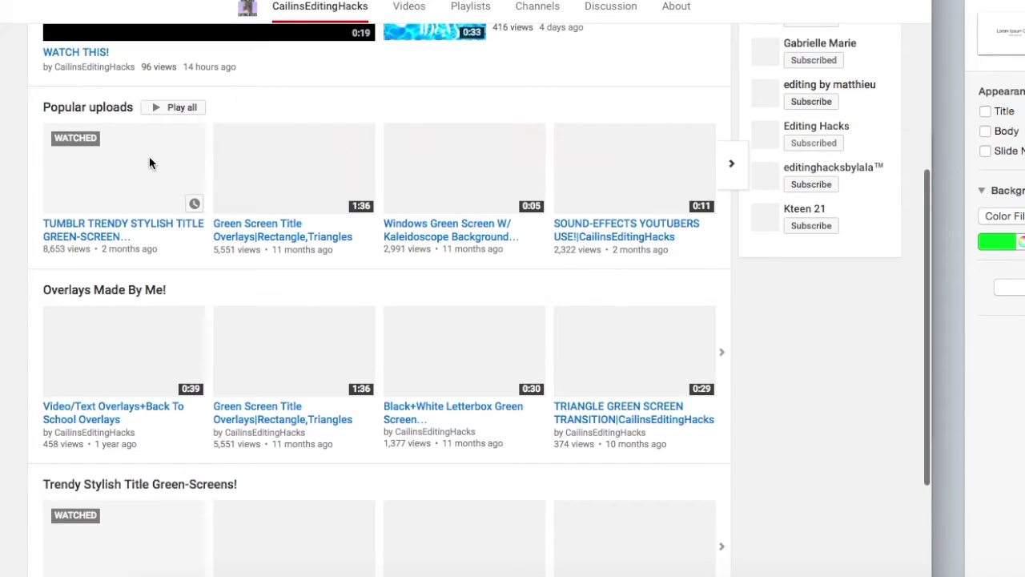
key("XF86AudioMute")
left_click(149, 157)
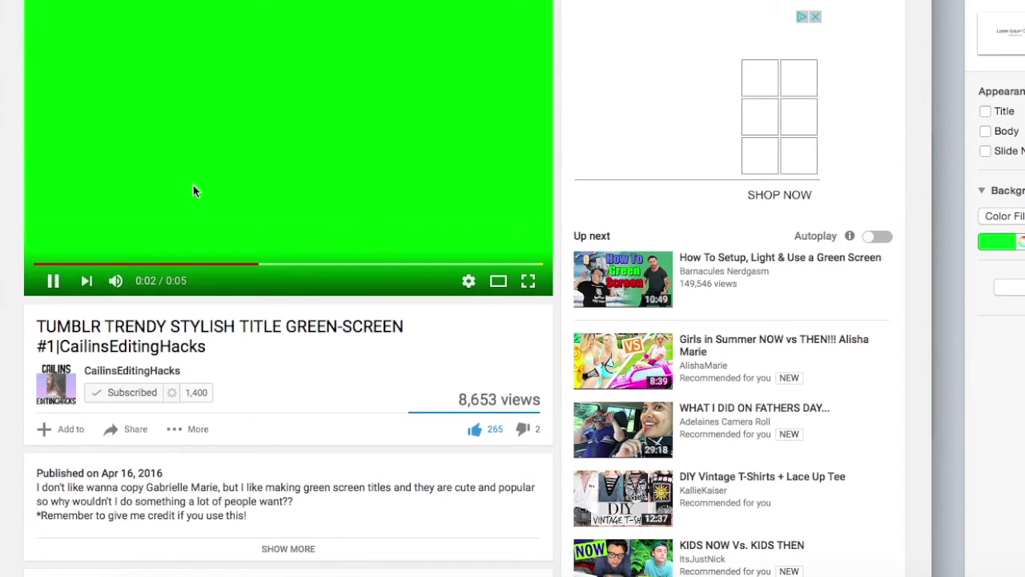
Step: Pause and scrub to 0:04 to preview the white-triangle title, then reveal the share link
left_click(247, 251)
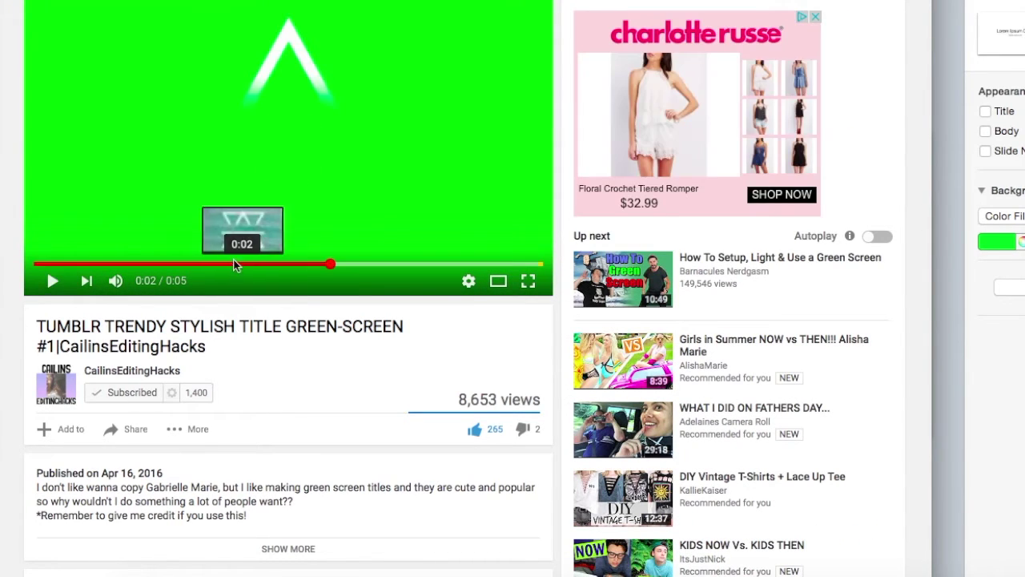
left_click(238, 266)
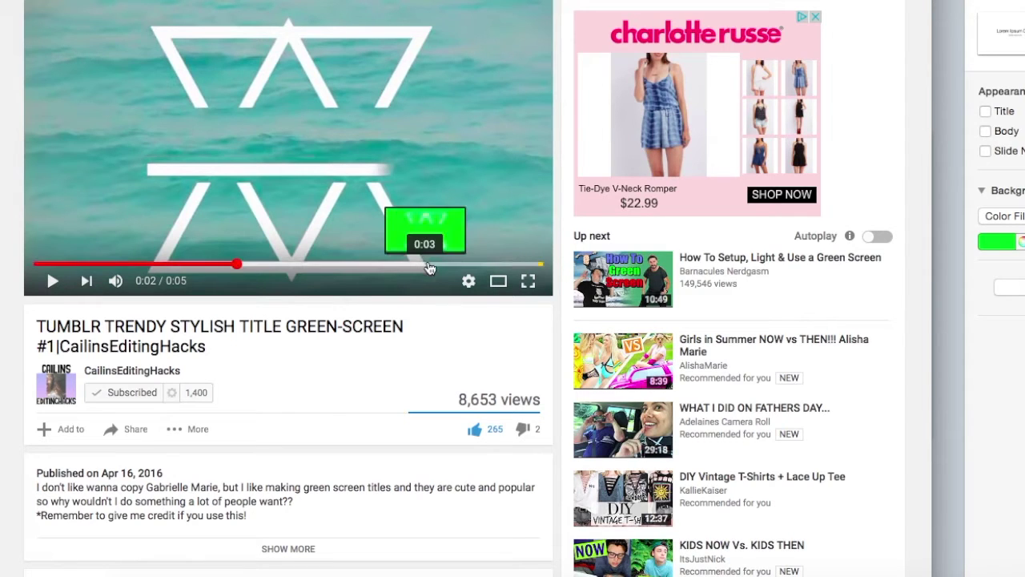
left_click(469, 266)
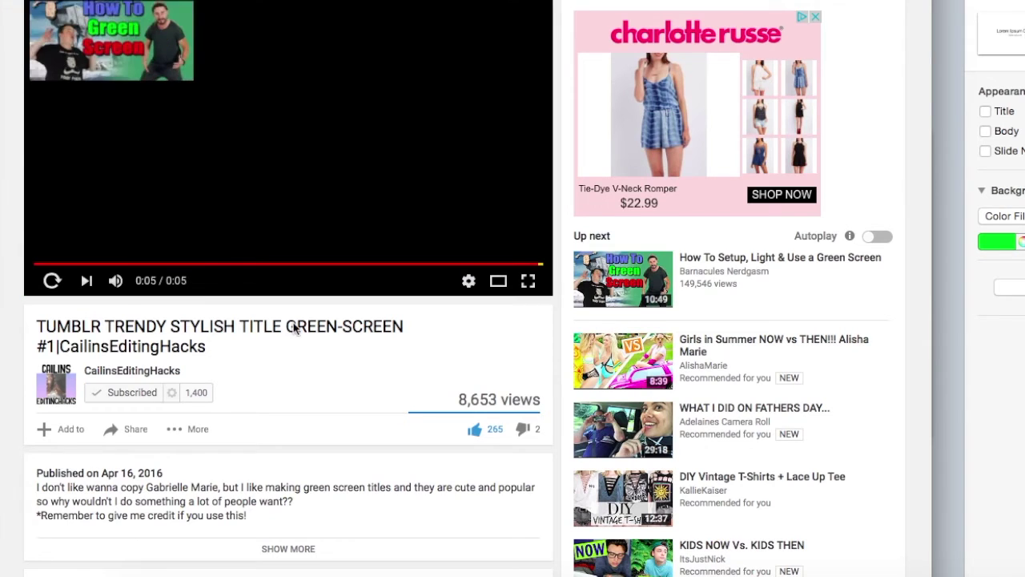
left_click(135, 429)
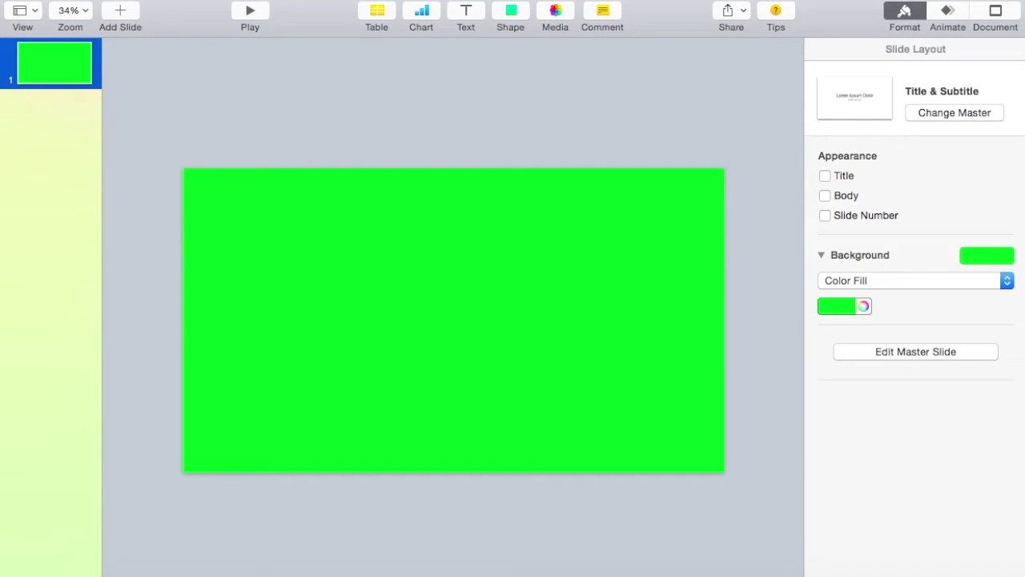
Step: Drop the triangle title screenshot onto the green slide and stretch it to cover the slide
left_click_drag(599, 298, 462, 294)
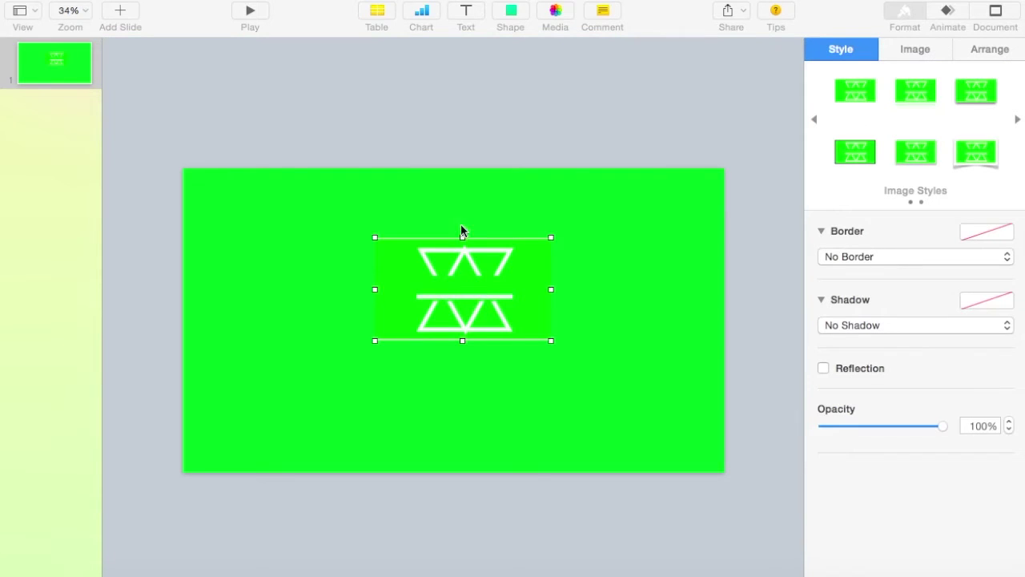
left_click_drag(462, 237, 486, 36)
left_click_drag(451, 131, 441, 278)
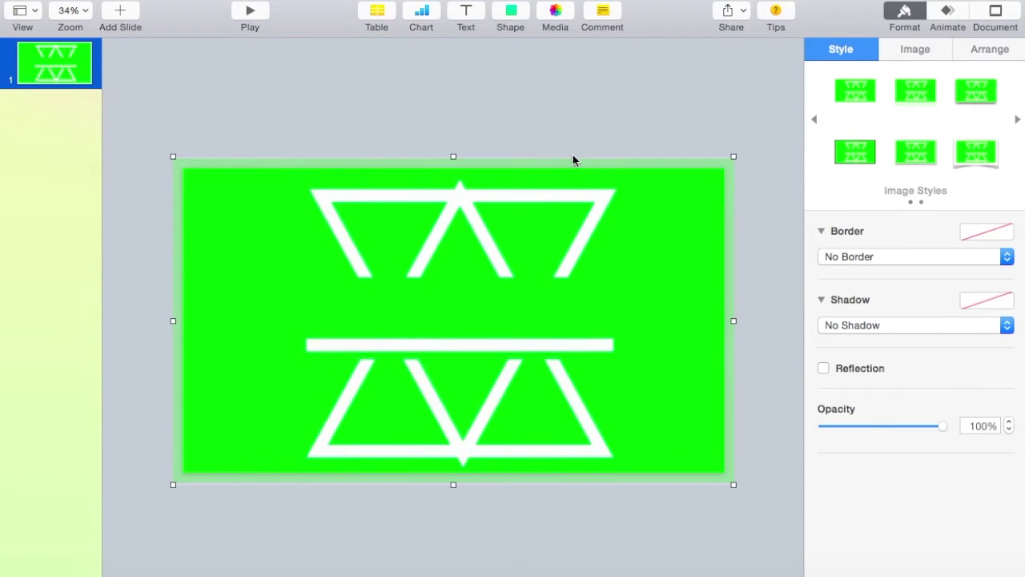
left_click(572, 161)
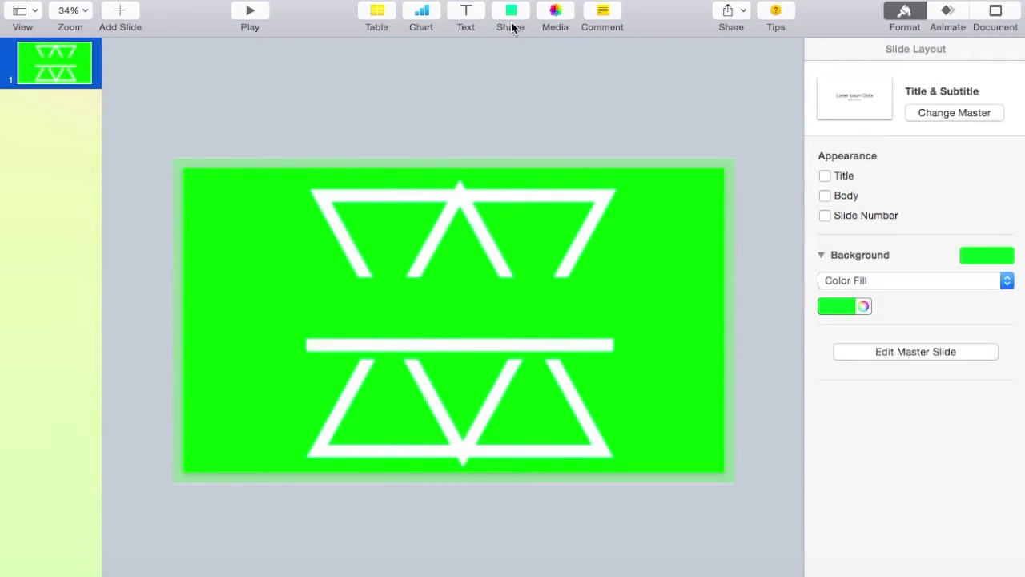
Step: Add a TUTORIAL text box and change its font size from 112 to 200 pt
left_click_drag(465, 11, 463, 73)
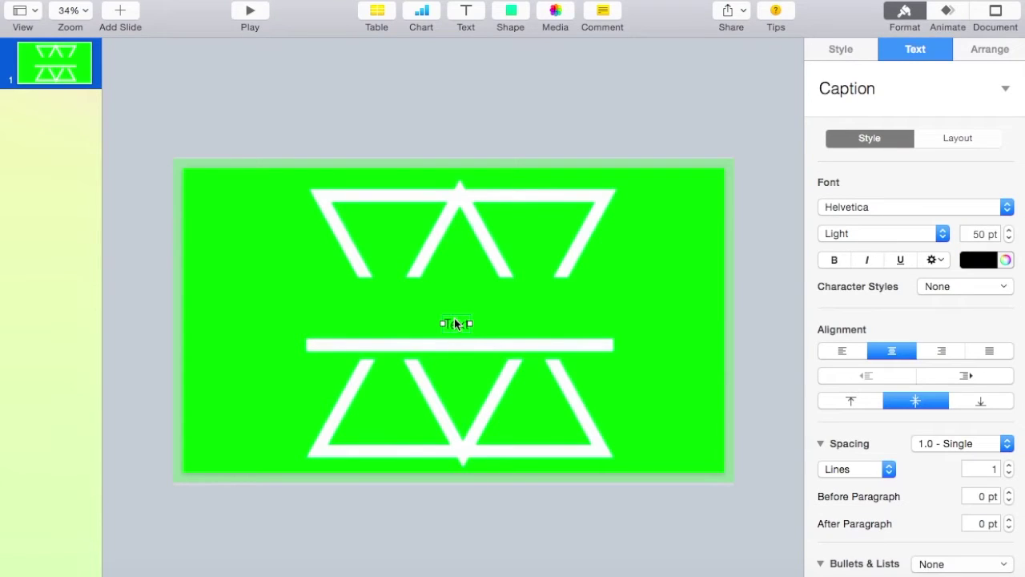
type("TUTORIAL")
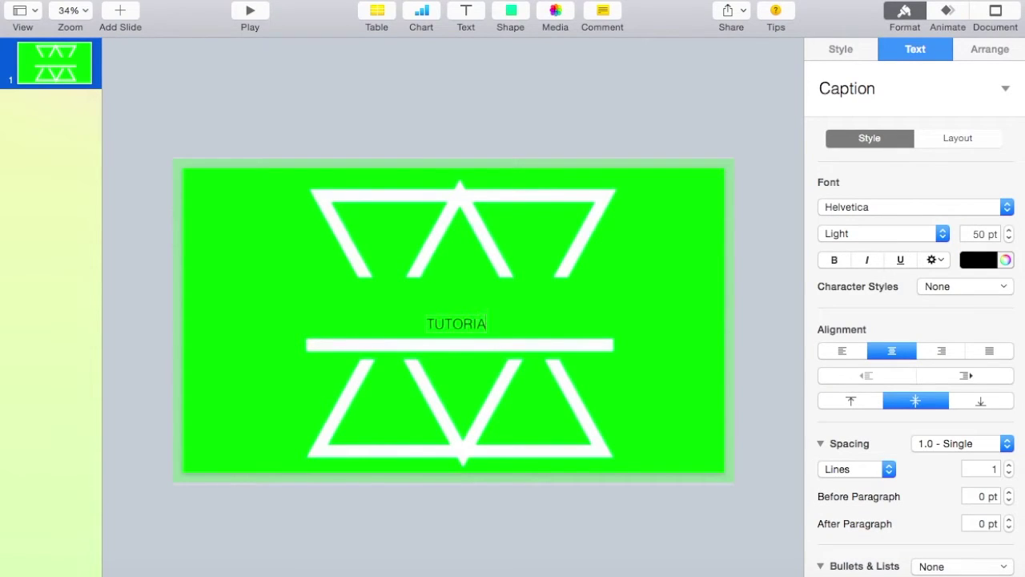
left_click(470, 285)
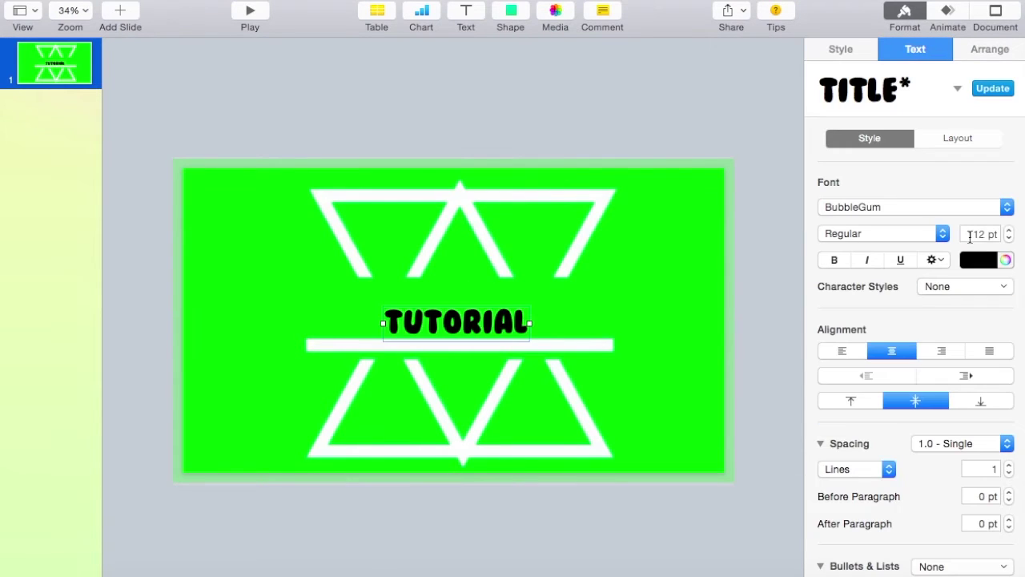
left_click(978, 234)
double_click(979, 233)
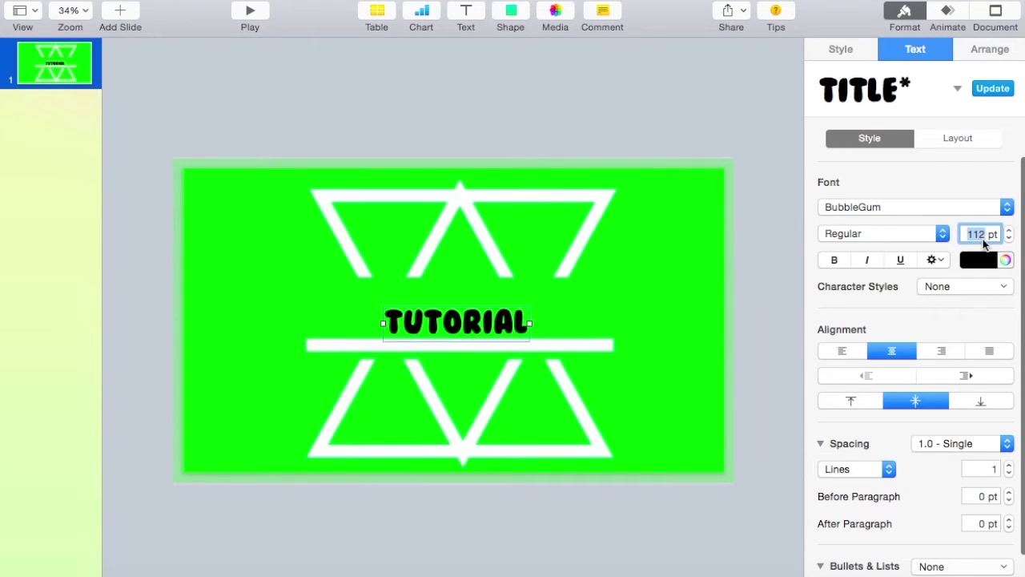
type("200")
key("Return")
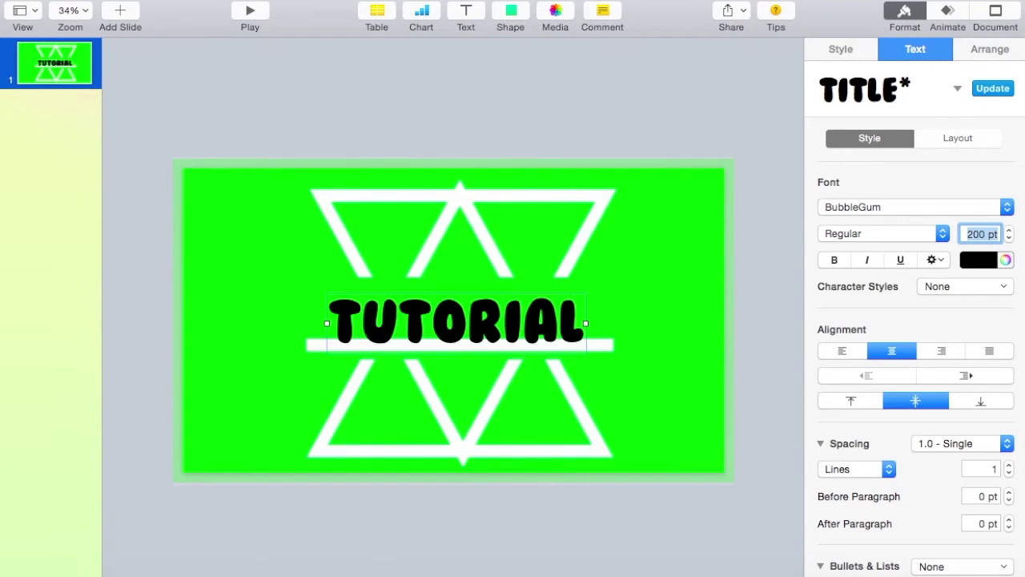
Step: Centre TUTORIAL on the slide, sitting just above the white bar
left_click_drag(465, 328, 462, 324)
left_click(538, 134)
left_click_drag(527, 314, 531, 315)
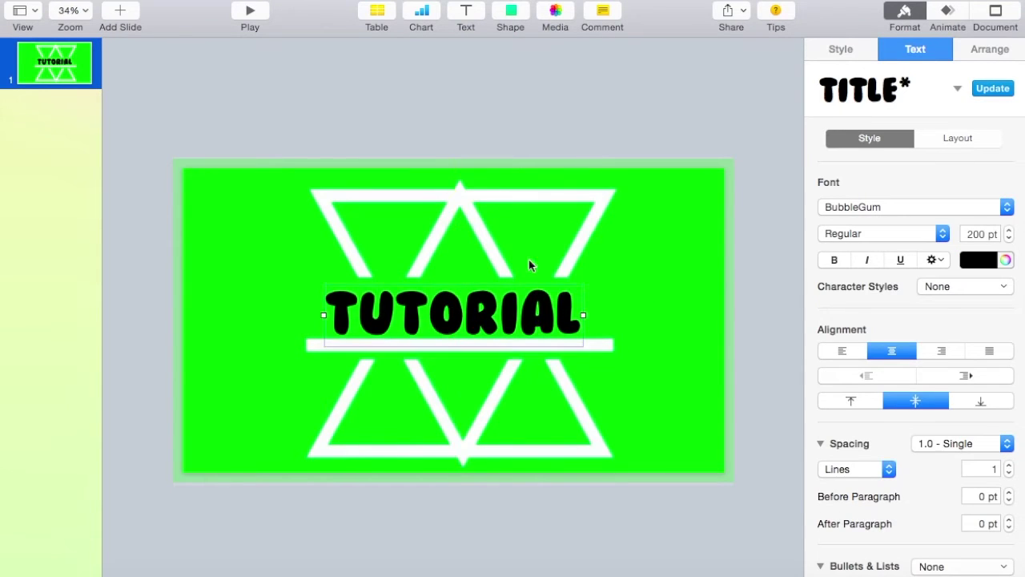
left_click(472, 131)
scroll(472, 129, "up", 2)
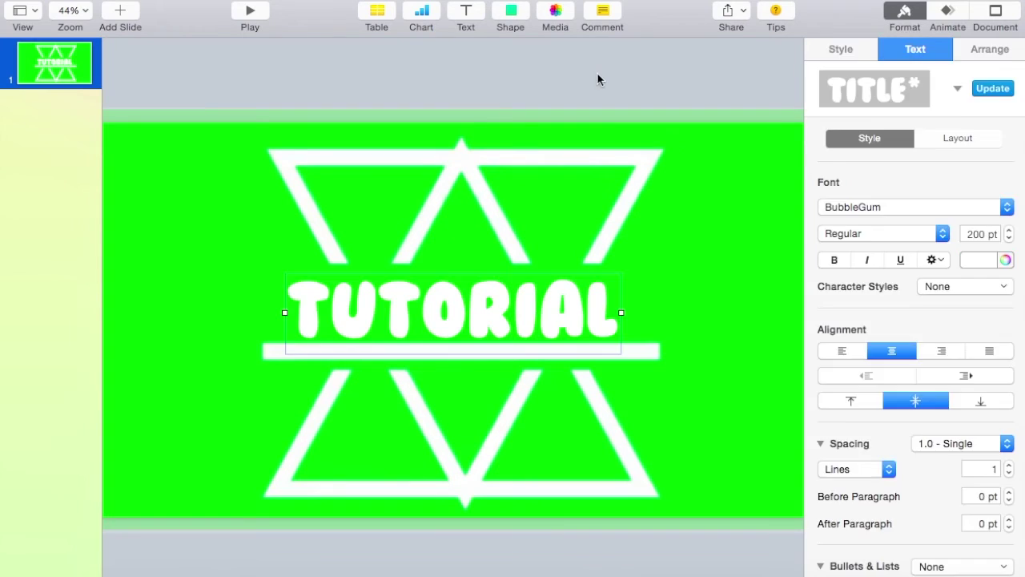
Step: Delete the triangle-frame background image from the slide
left_click(712, 233)
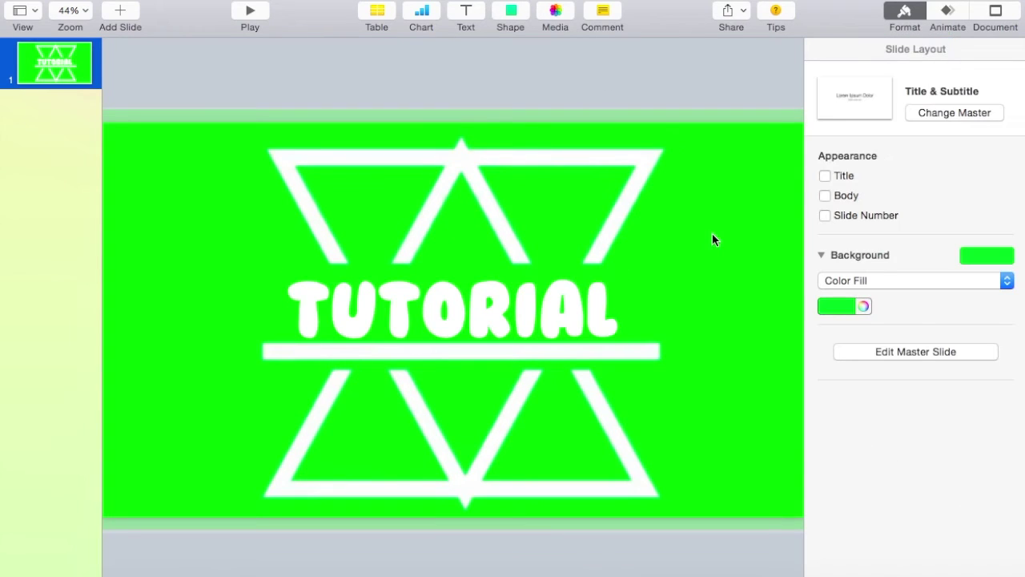
left_click(712, 239)
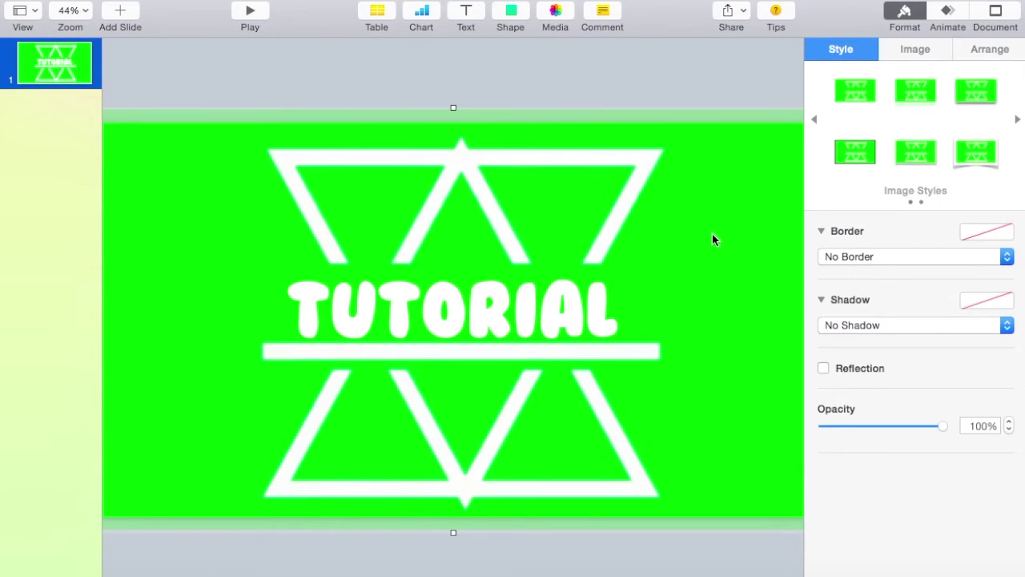
key("Delete")
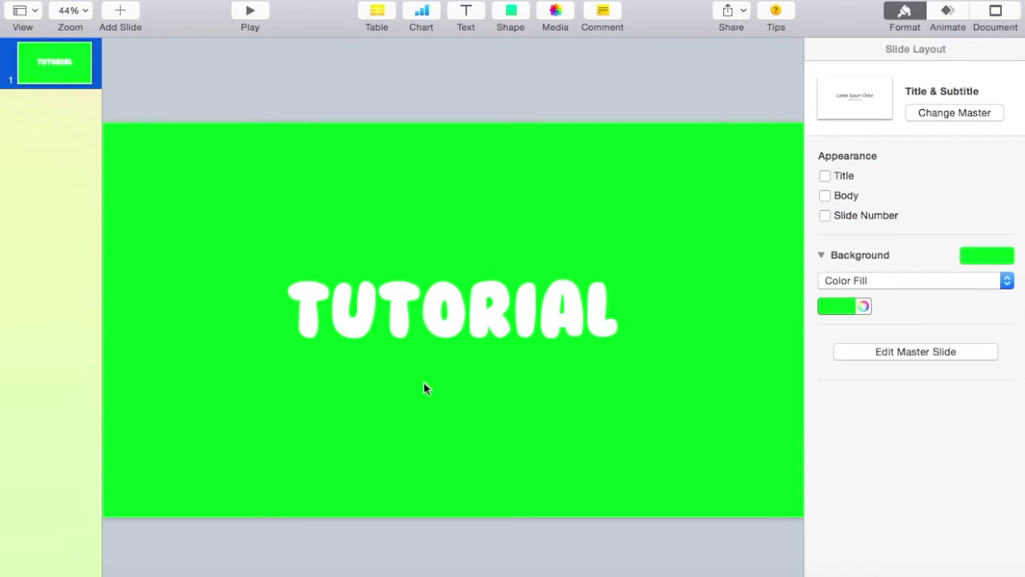
Step: Give the TUTORIAL text a Typewriter build-in animation
left_click(482, 332)
left_click(967, 10)
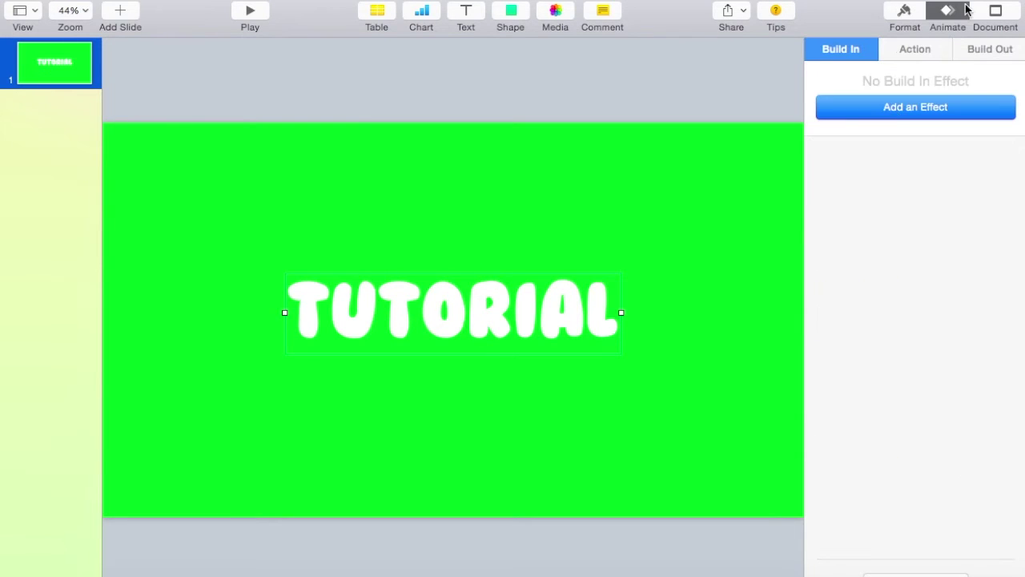
left_click(893, 108)
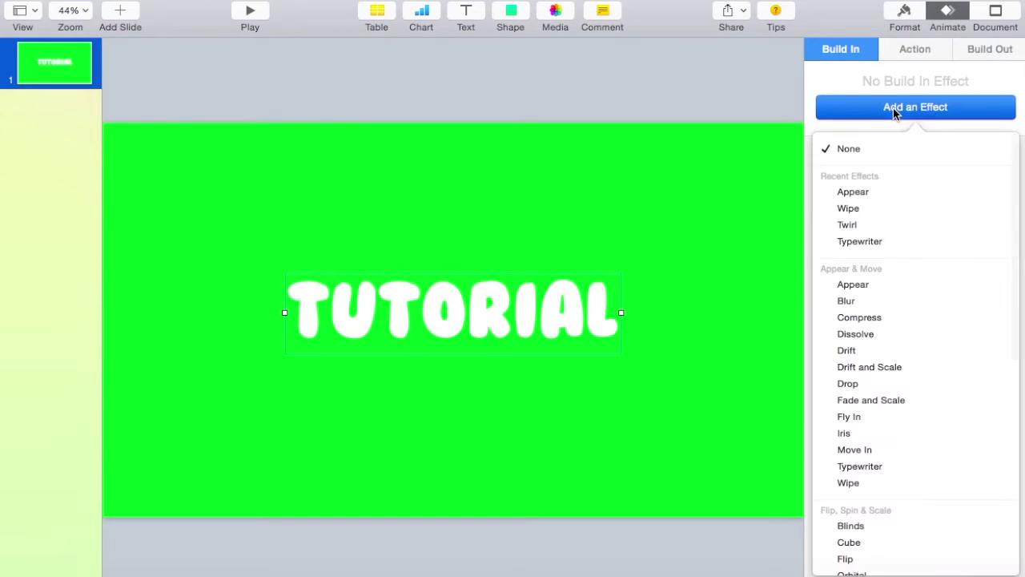
left_click(941, 242)
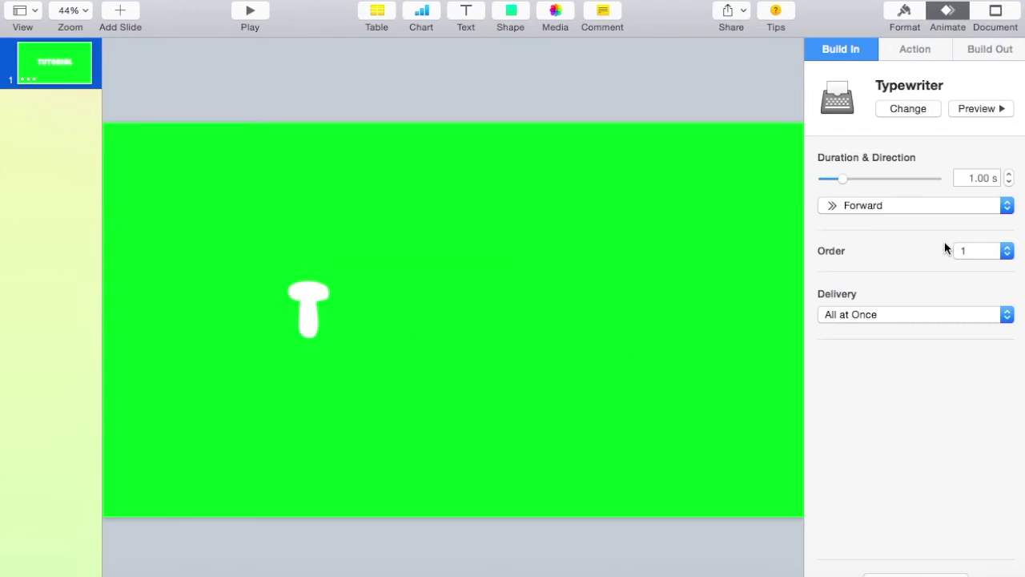
Step: Export the slide as a QuickTime movie with the default Self-Playing 720p settings
left_click(124, 0)
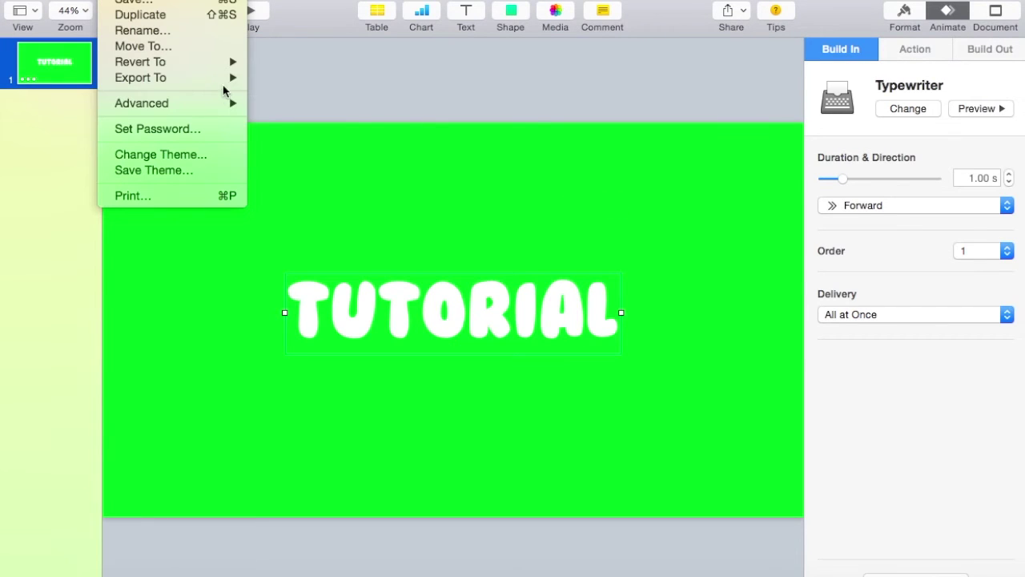
mouse_move(236, 77)
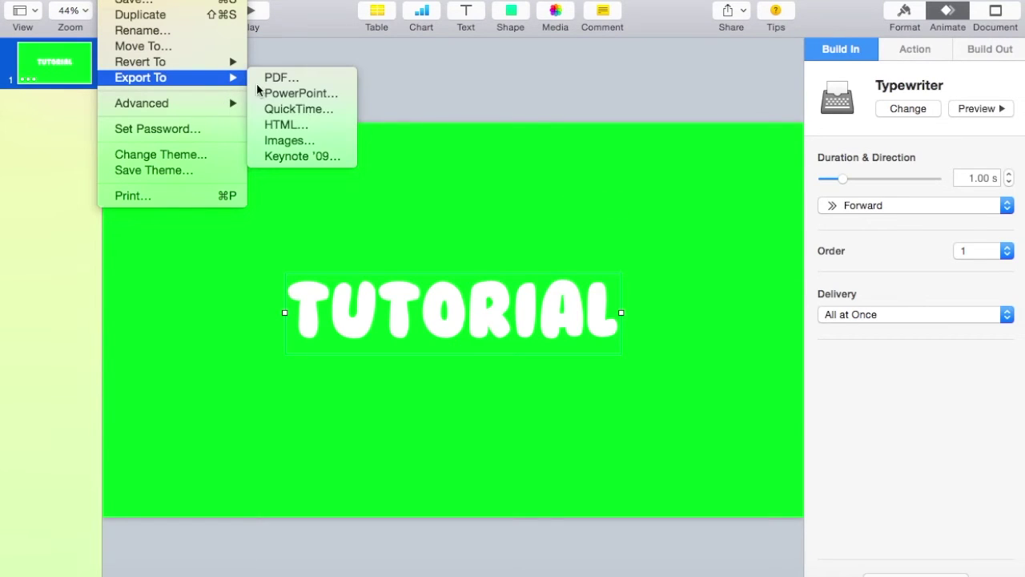
left_click(298, 109)
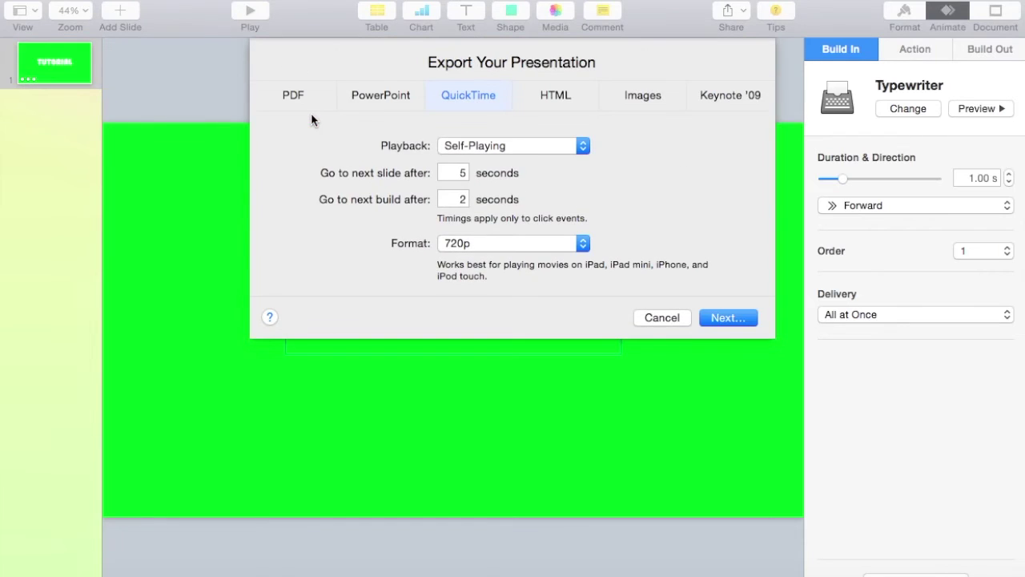
key("Return")
key("Return")
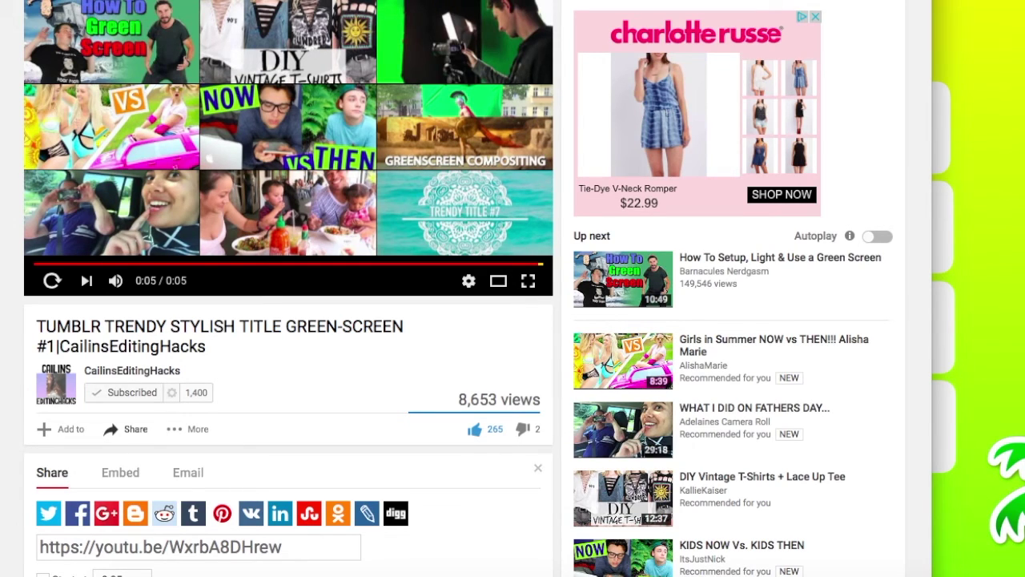
Step: Begin and cancel entries in Safari's address bar, leaving the YouTube video page
key("super+l")
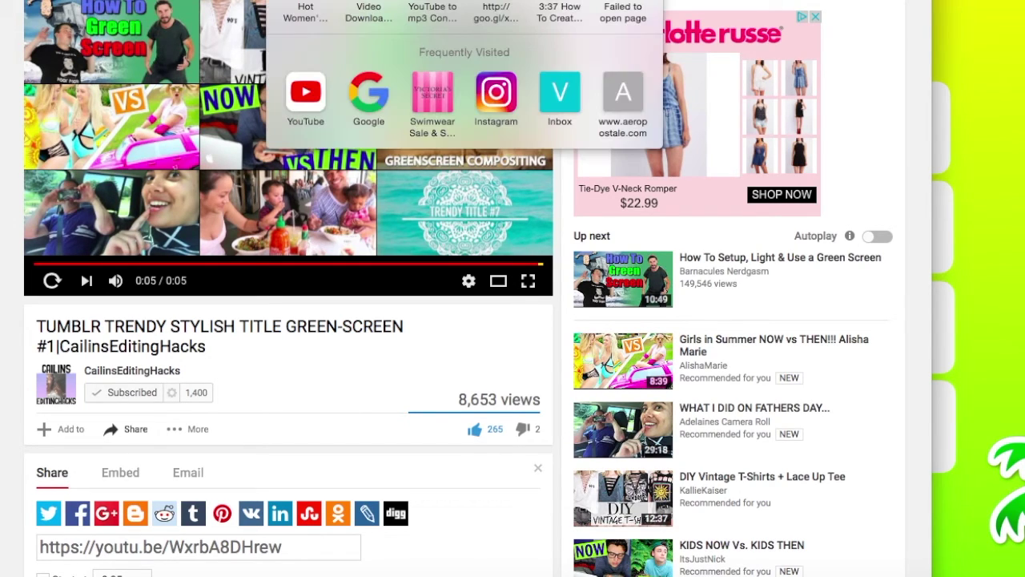
key("Escape")
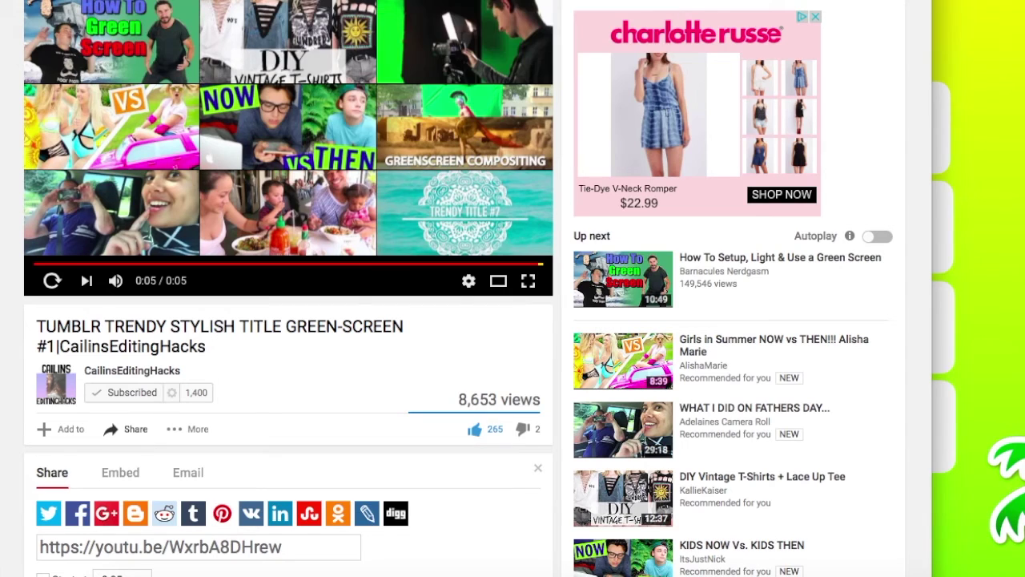
type("en")
key("Escape")
type("e")
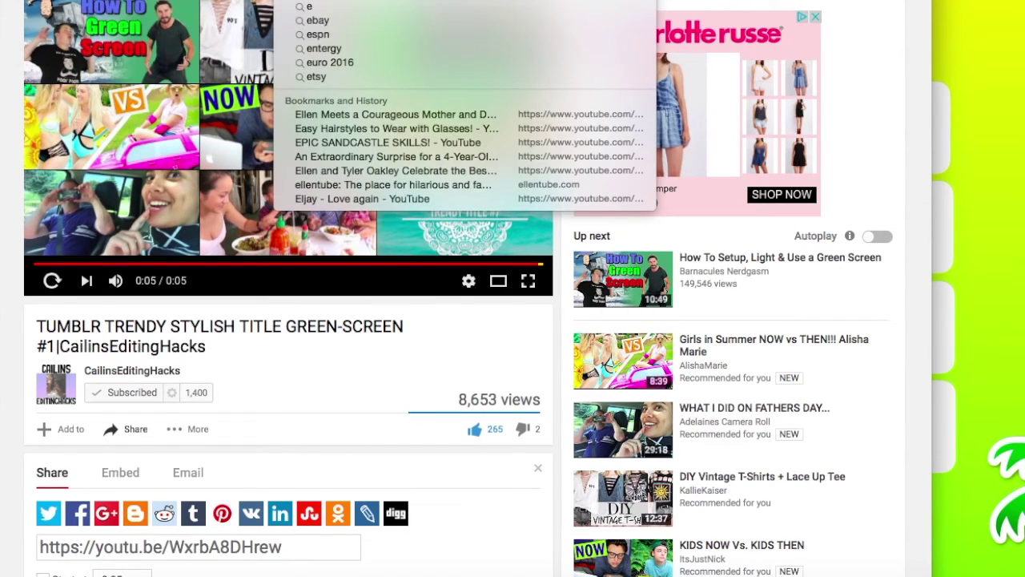
key("Escape")
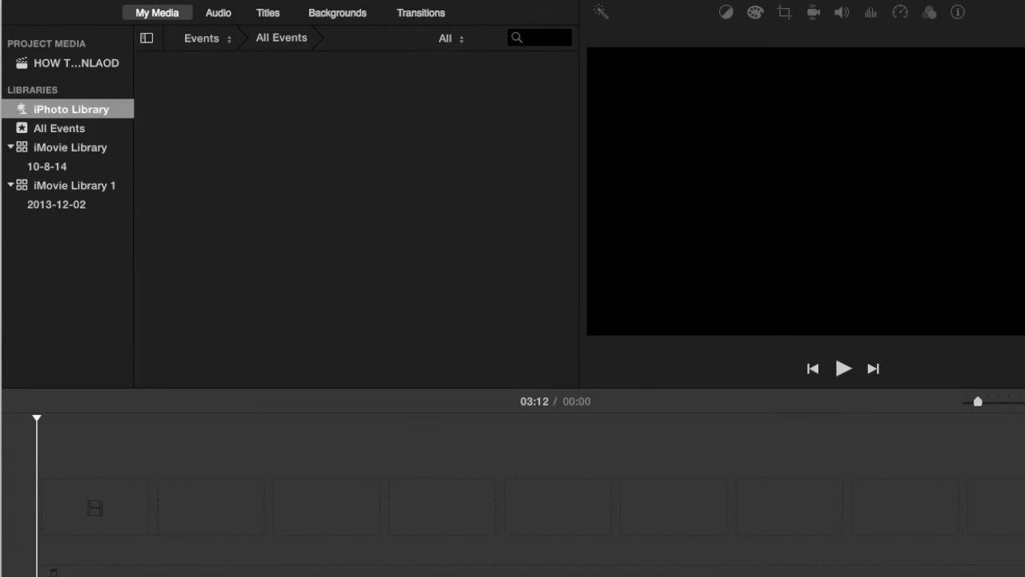
Step: Add the TUTORIAL movie and triangle green-screen clip to the timeline, layering TUTORIAL above
left_click_drag(1024, 433, 926, 504)
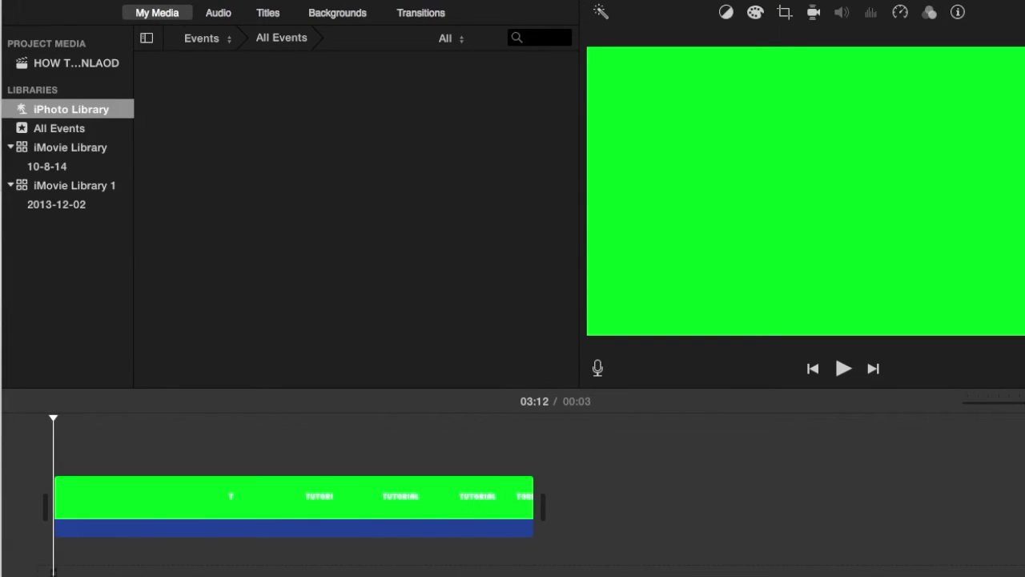
left_click_drag(1024, 449, 693, 455)
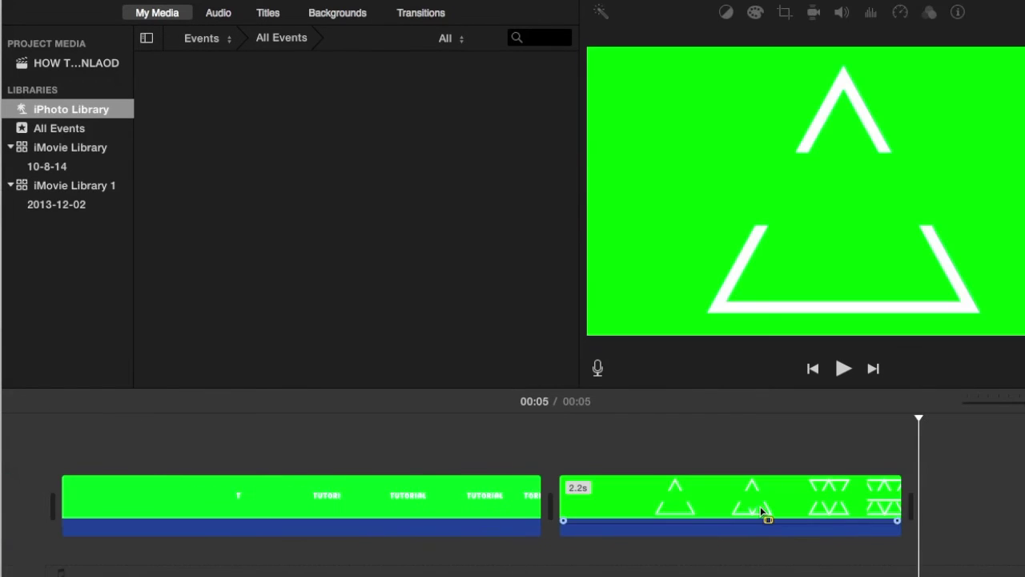
left_click(172, 492)
left_click(53, 494)
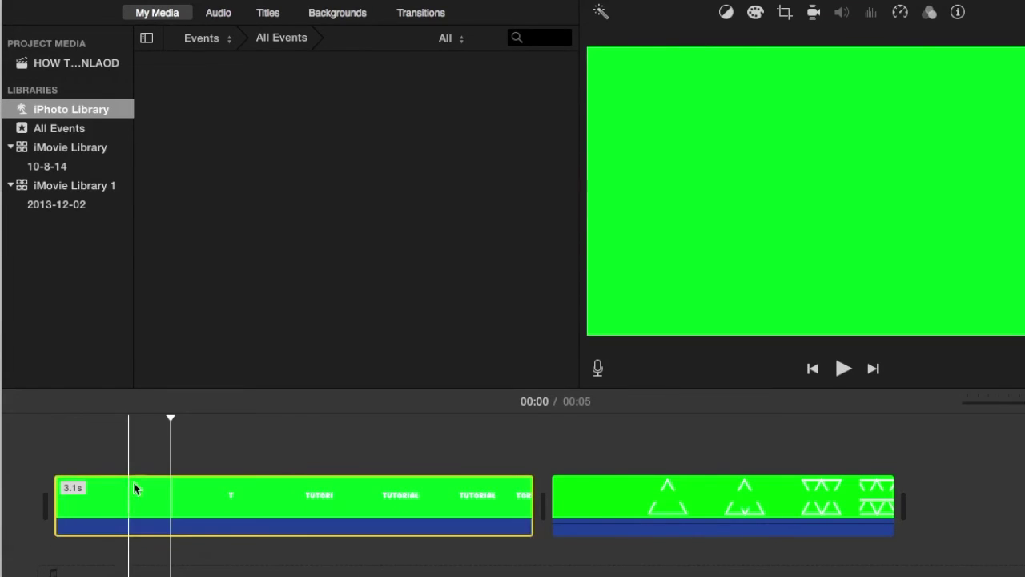
left_click_drag(134, 488, 121, 437)
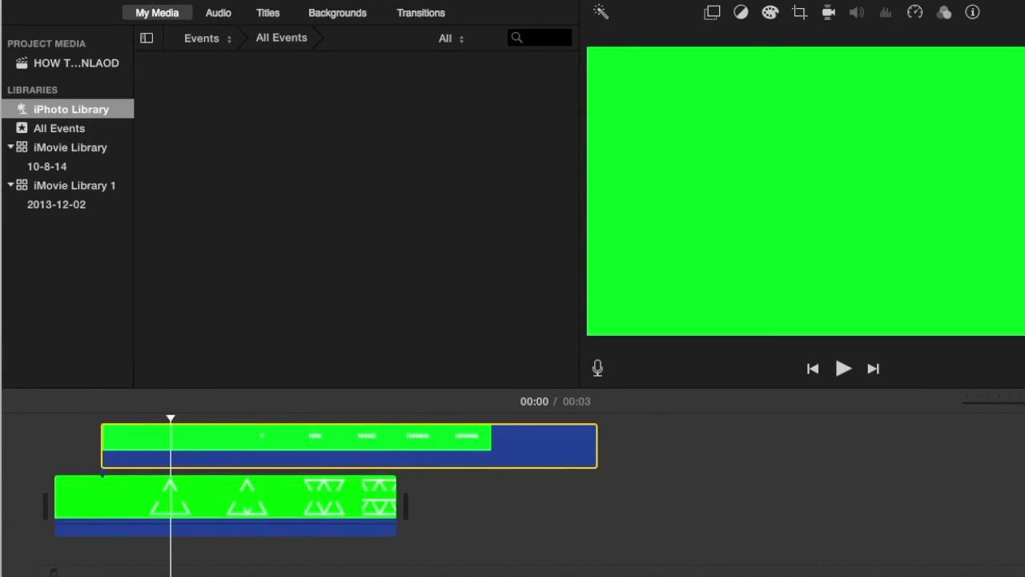
Step: Set the TUTORIAL clip's overlay style to Green/Blue Screen
left_click(712, 13)
left_click(677, 46)
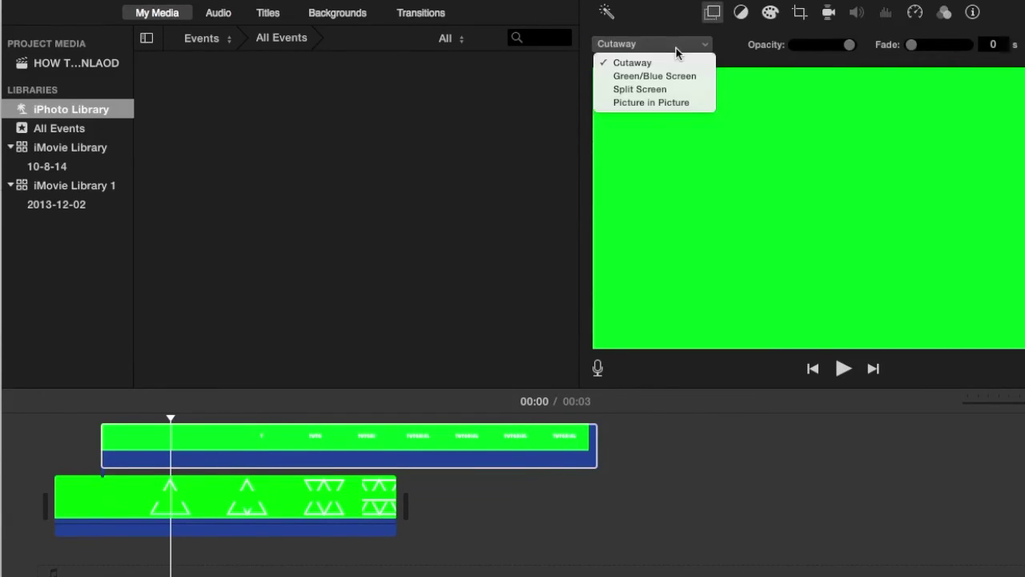
left_click(665, 78)
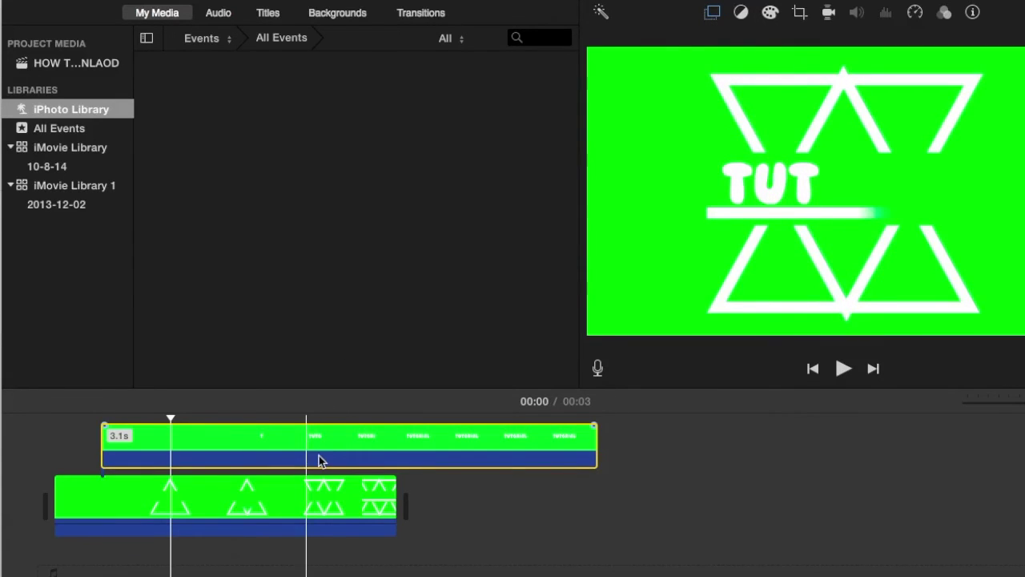
Step: Set the TUTORIAL clip to Fast speed and trim the triangle clip's start to 2.0 s
left_click(506, 446)
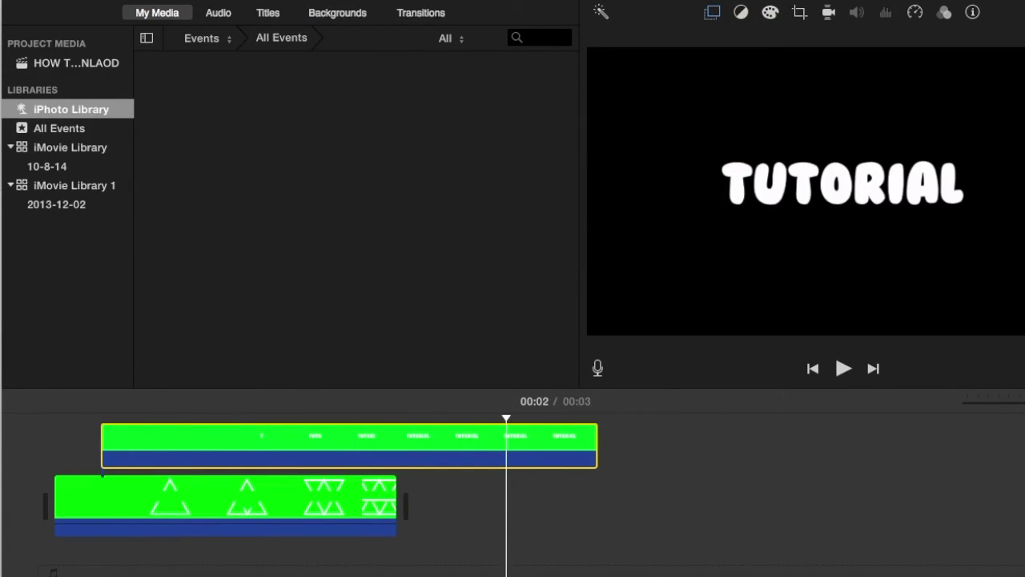
left_click(914, 13)
left_click(667, 43)
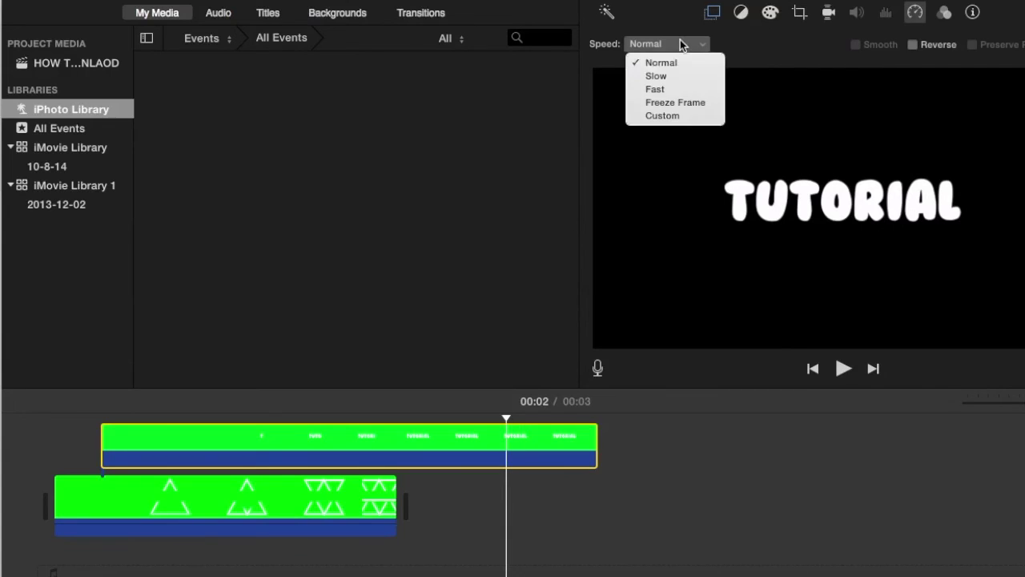
left_click(676, 88)
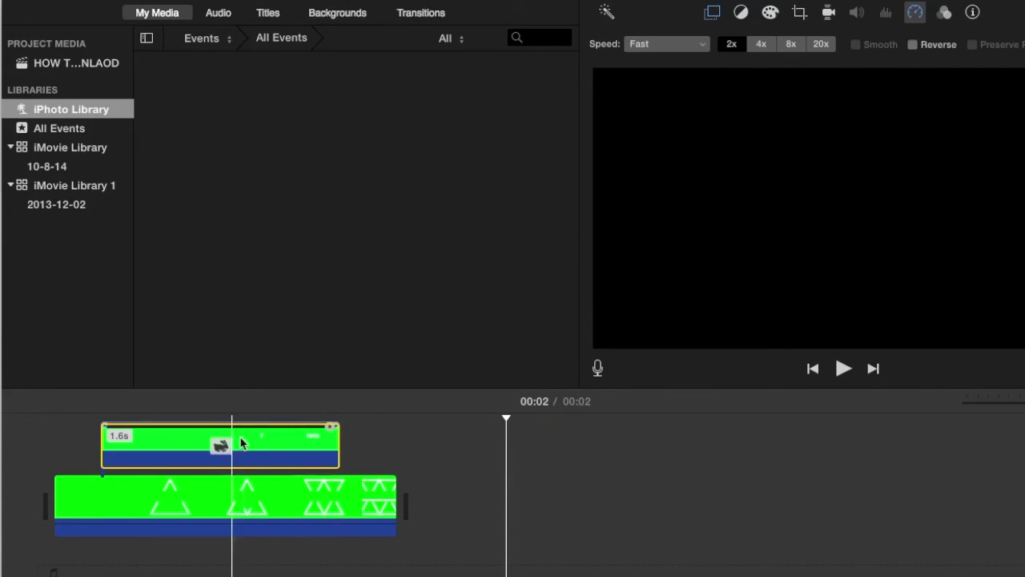
left_click(67, 489)
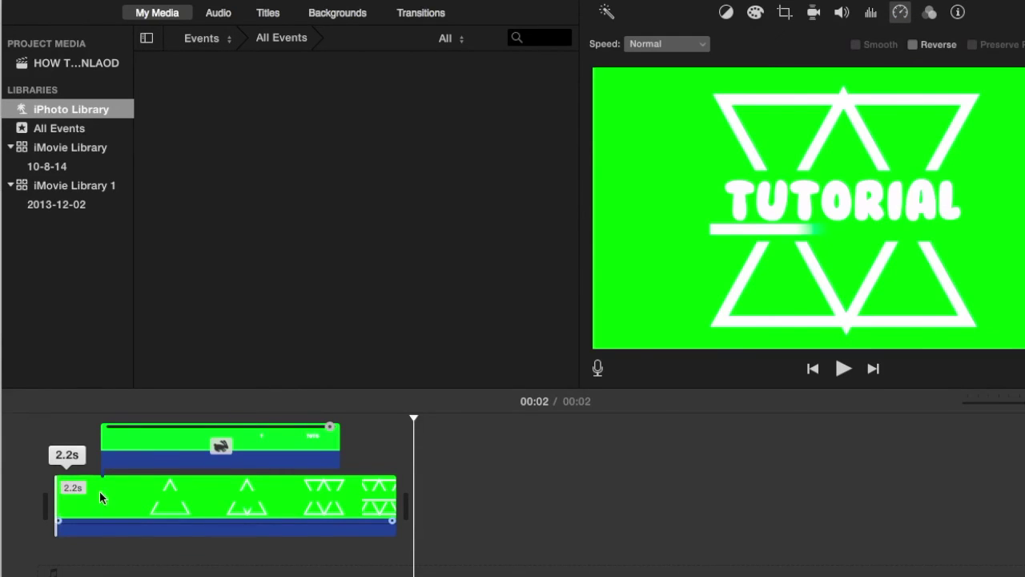
left_click_drag(68, 489, 107, 494)
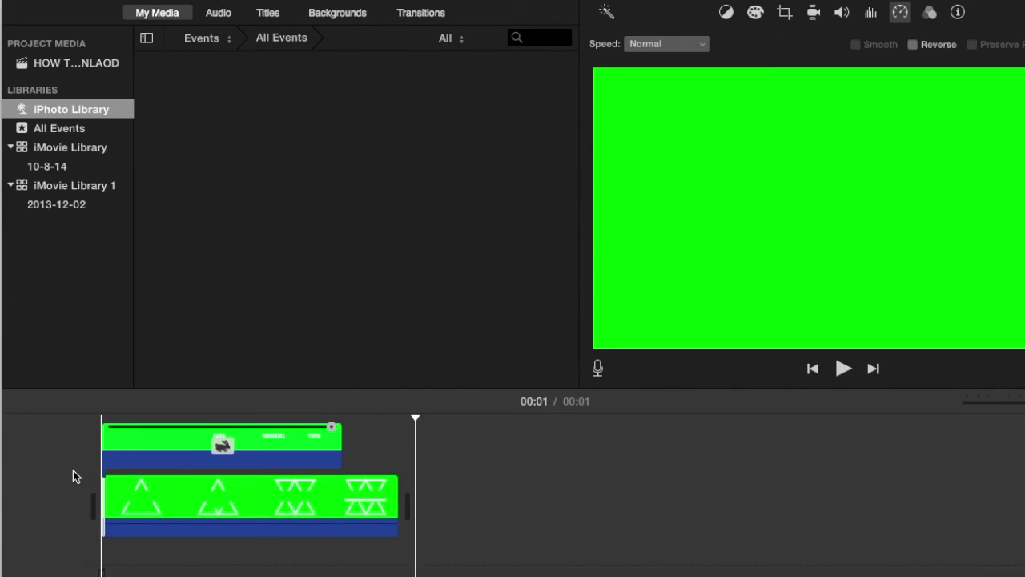
key("space")
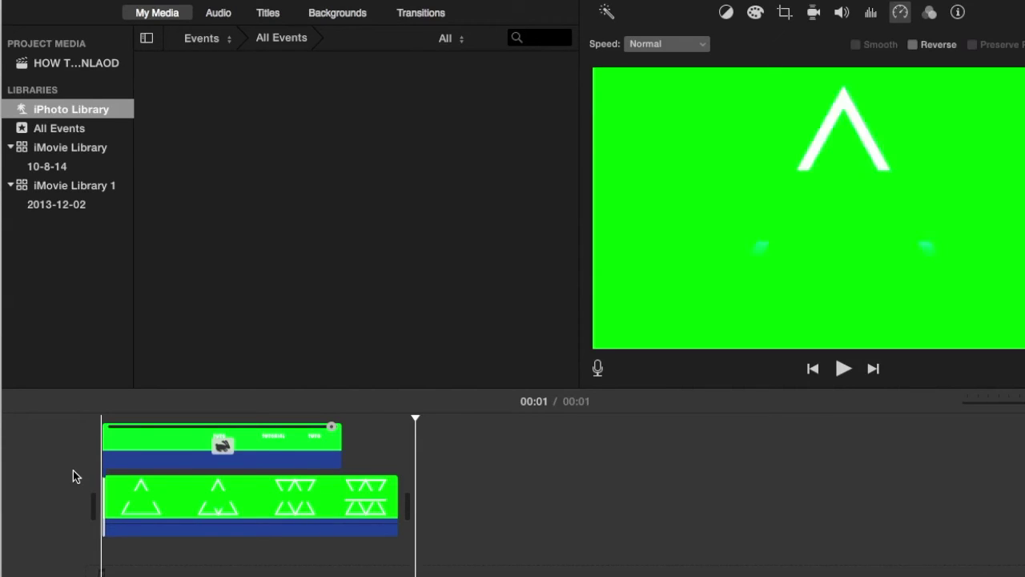